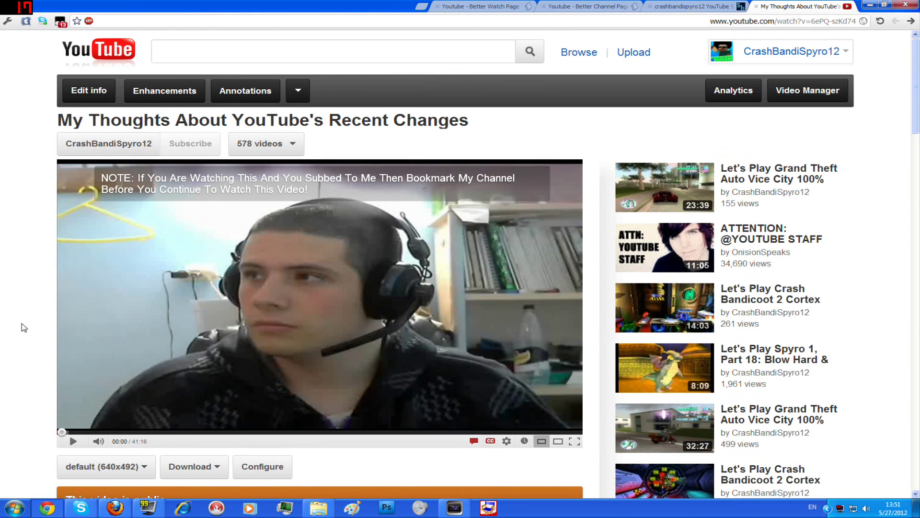
Step: Scroll up and down the recent-changes video watch page to review its current layout
scroll(24, 328, "down", 4)
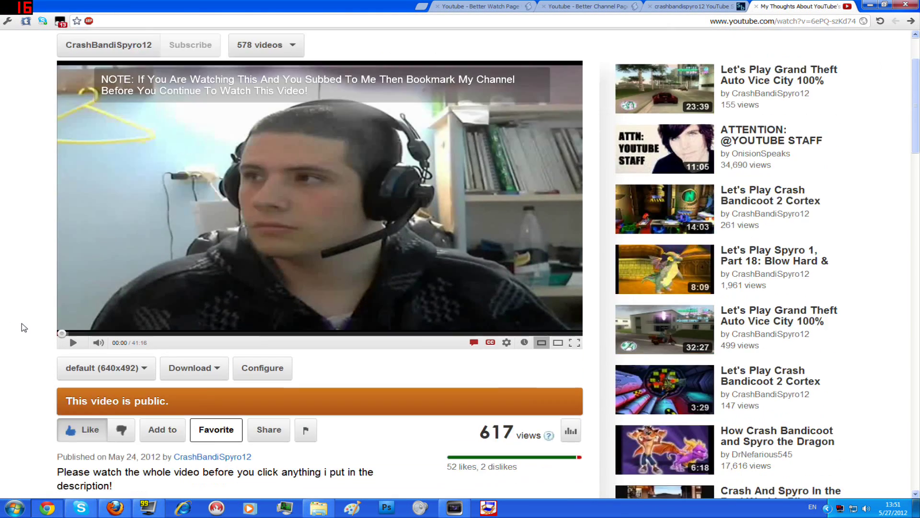
scroll(27, 326, "down", 2)
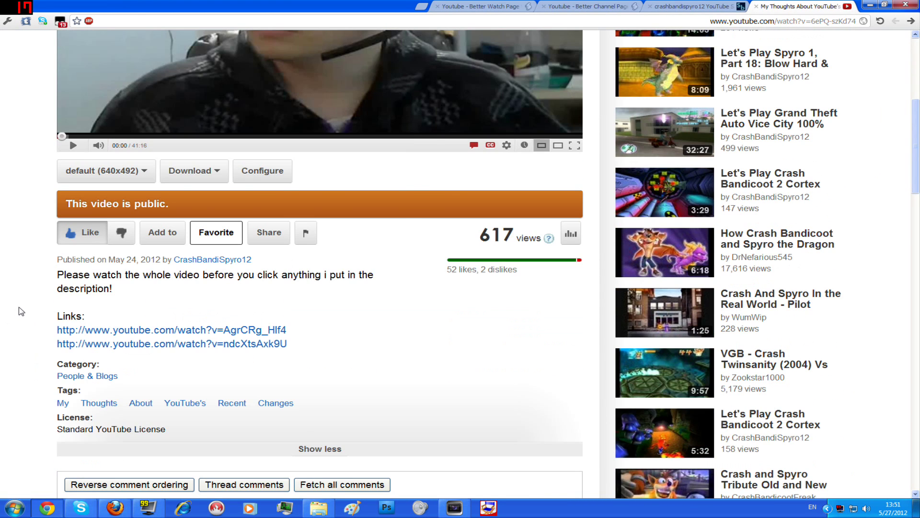
scroll(21, 311, "up", 4)
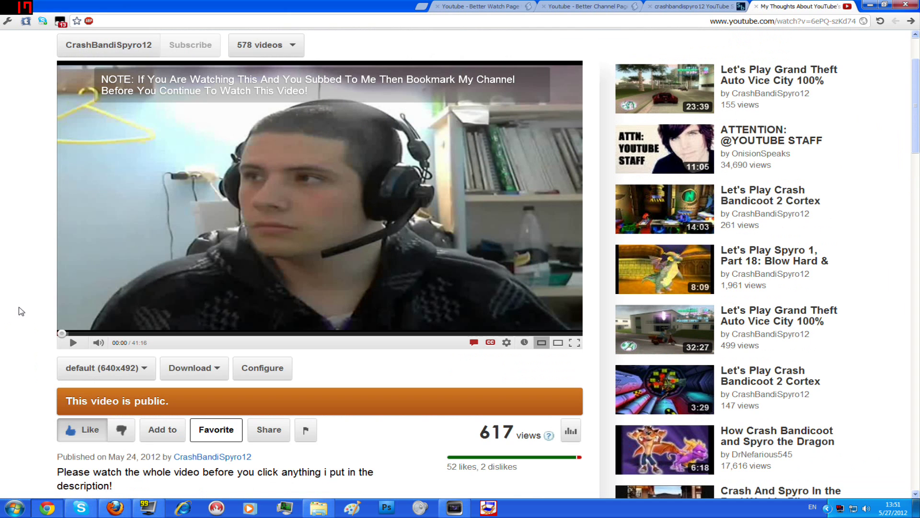
scroll(24, 309, "down", 1)
scroll(25, 309, "up", 3)
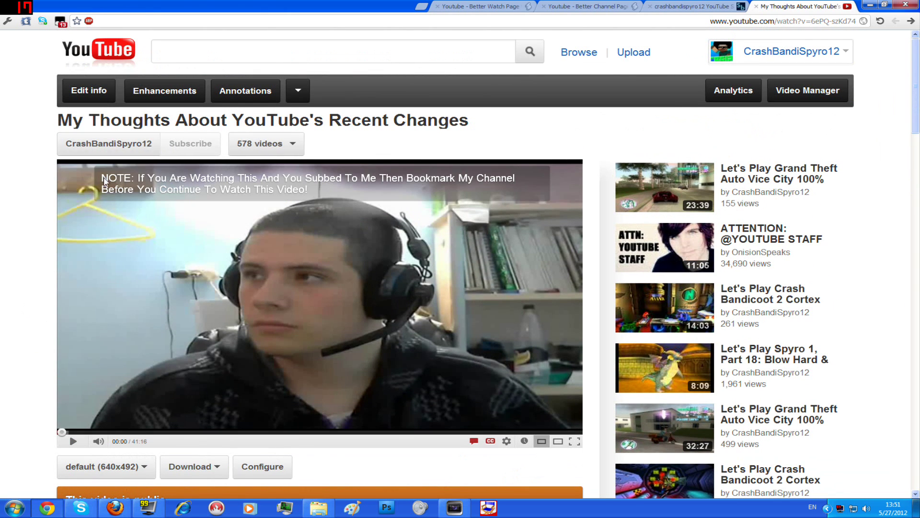
scroll(220, 304, "down", 7)
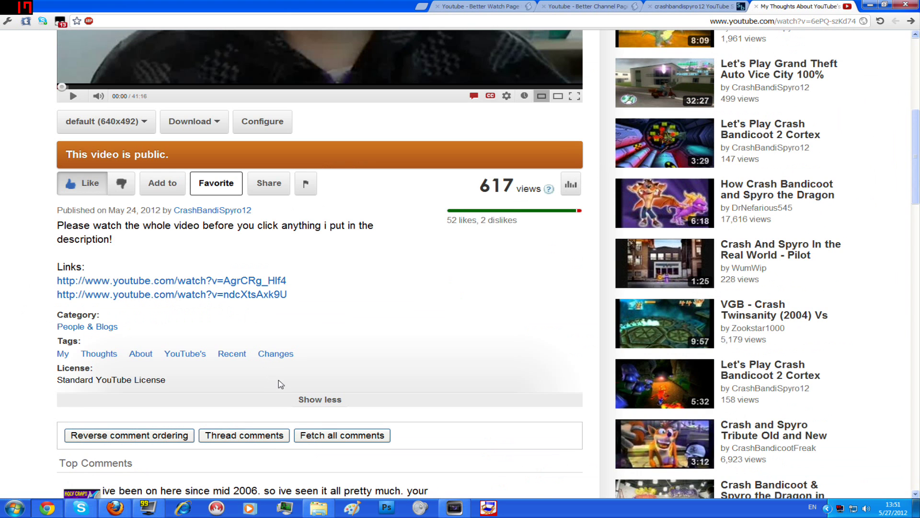
scroll(460, 294, "up", 5)
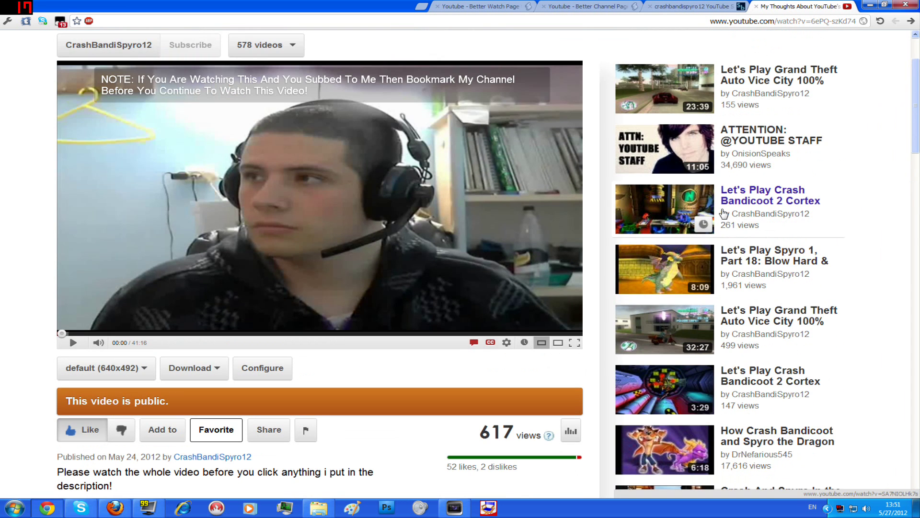
scroll(724, 213, "up", 1)
scroll(661, 479, "down", 4)
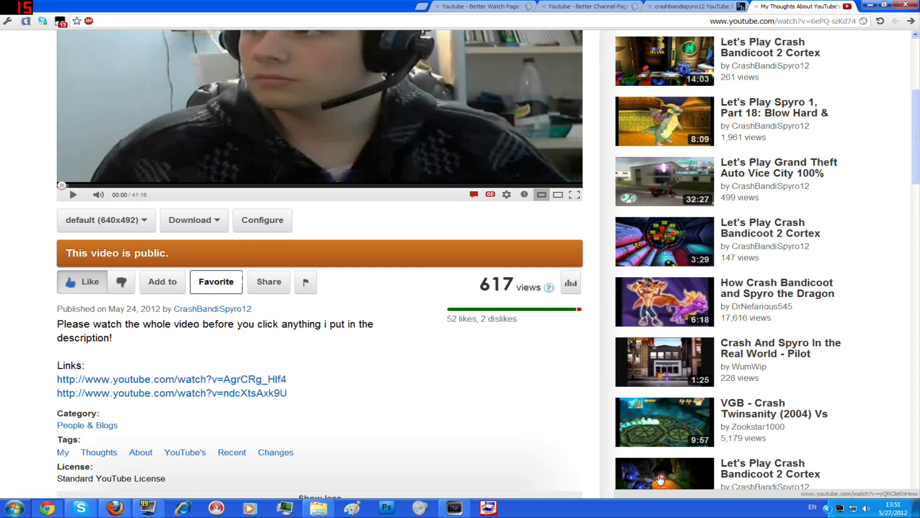
scroll(624, 292, "down", 1)
scroll(681, 207, "up", 1)
scroll(723, 146, "up", 3)
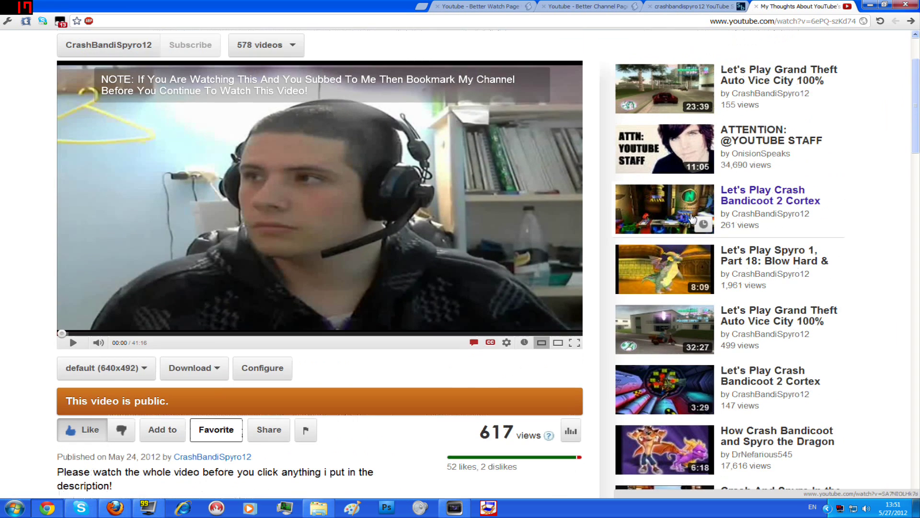
scroll(624, 77, "up", 2)
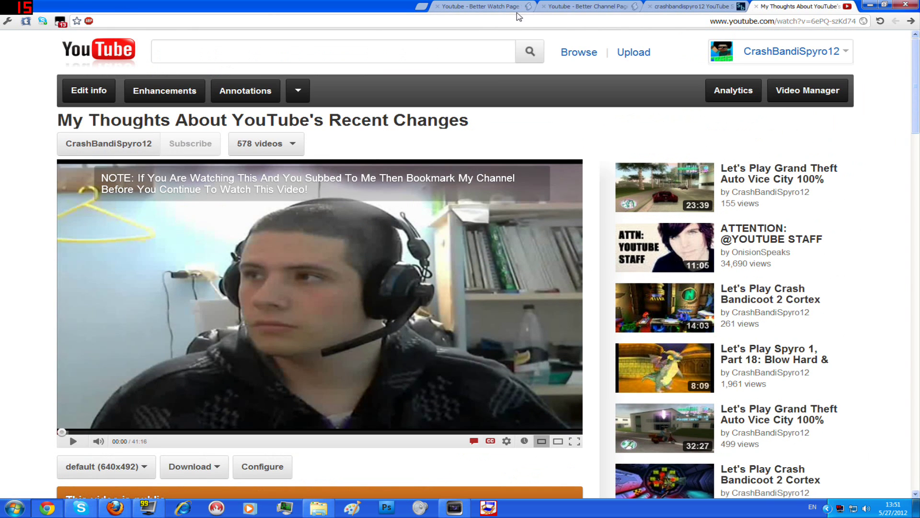
Step: Focus the YouTube search box, then switch to the 'Youtube - Better Watch Page' script tab
left_click(484, 53)
scroll(431, 87, "down", 2)
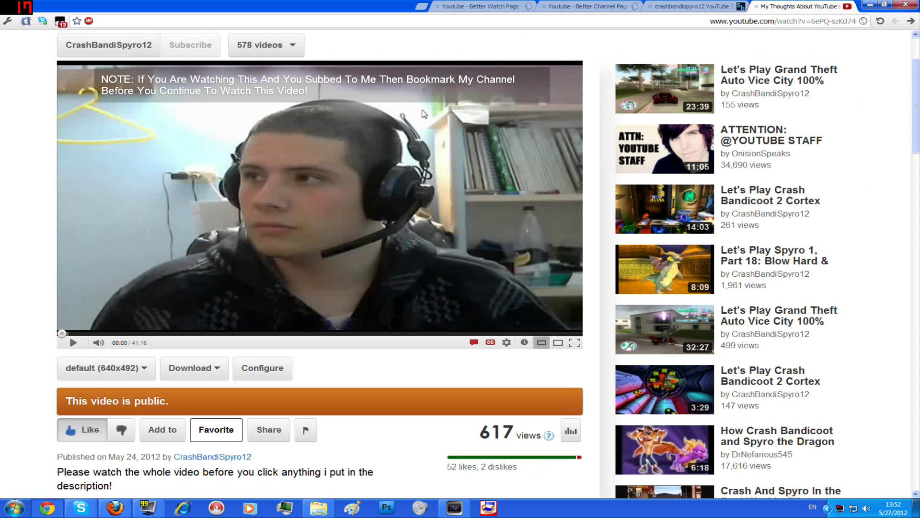
scroll(252, 319, "down", 2)
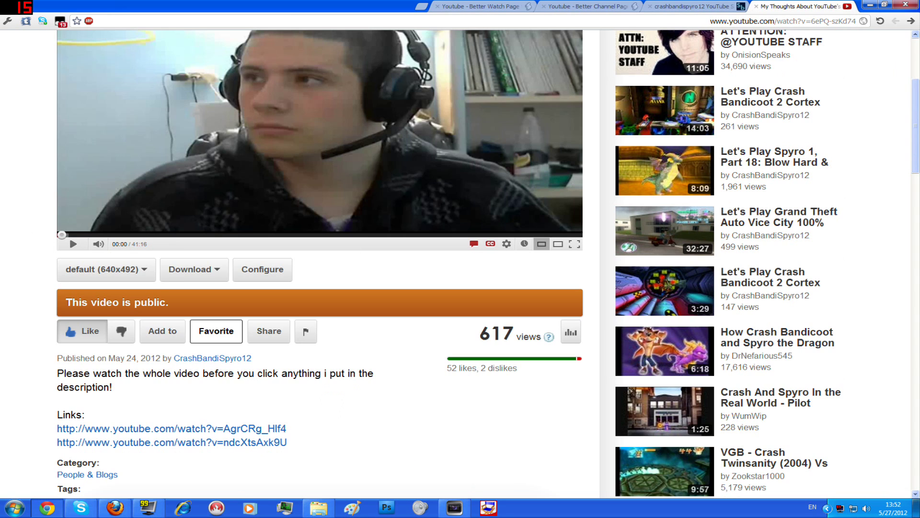
scroll(383, 286, "up", 3)
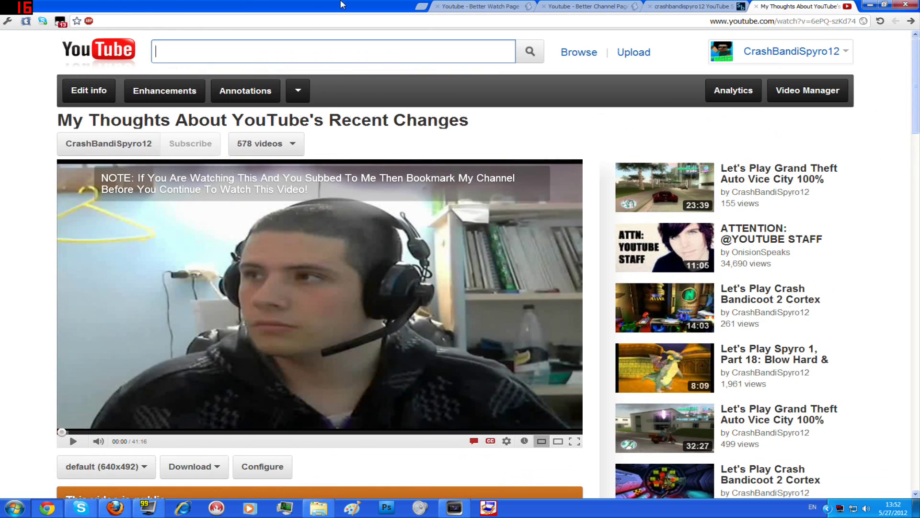
left_click(474, 6)
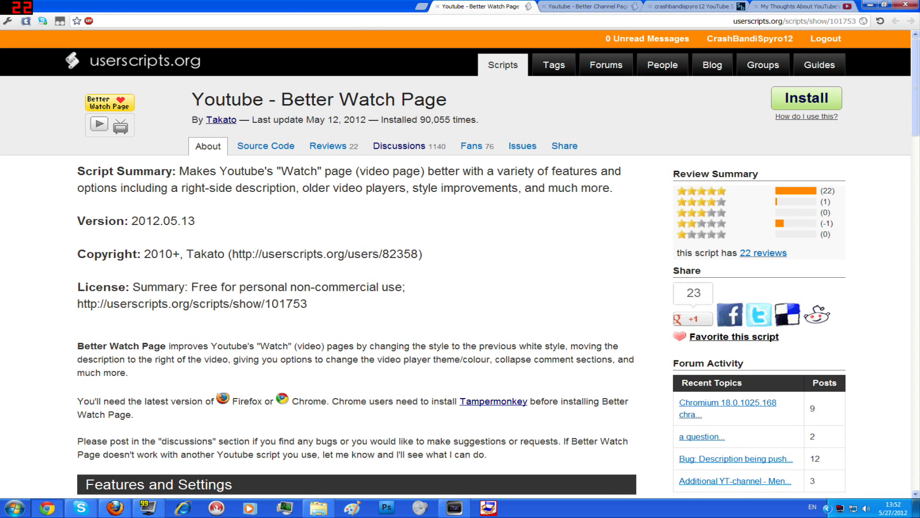
scroll(225, 233, "down", 8)
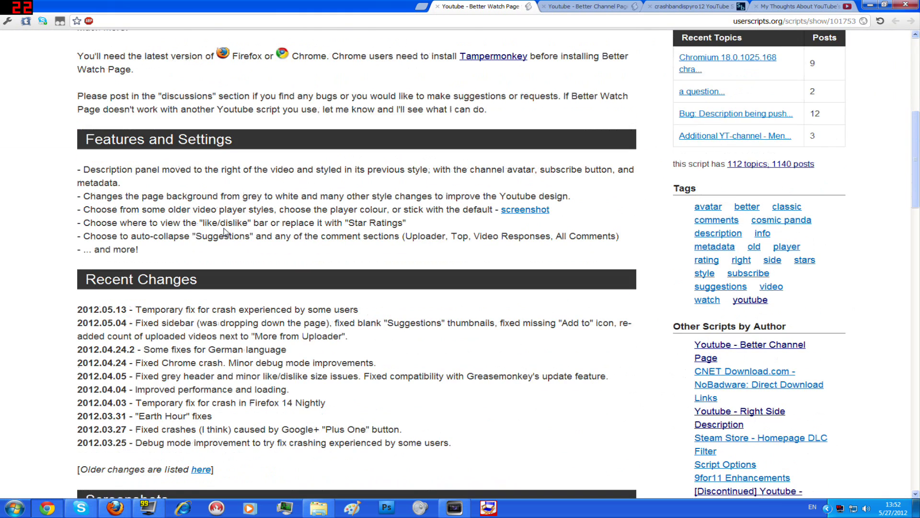
scroll(226, 232, "down", 4)
scroll(225, 233, "down", 4)
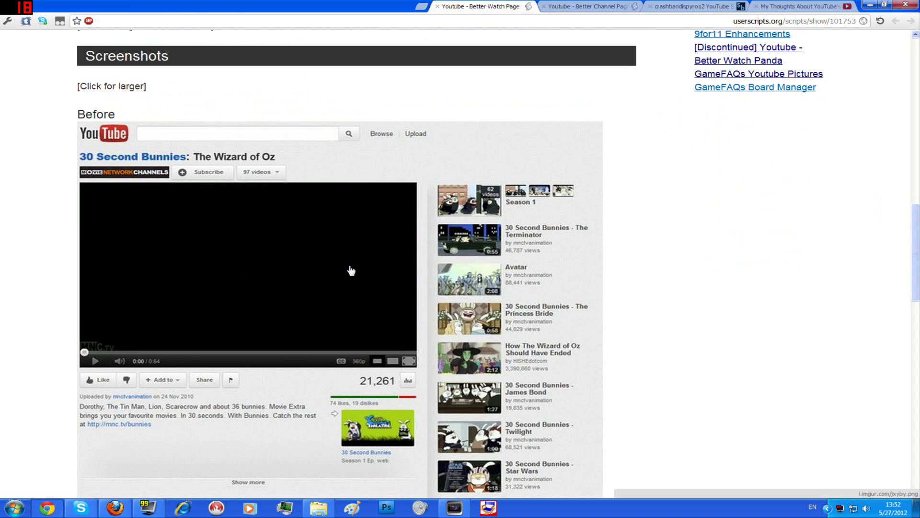
scroll(351, 270, "down", 1)
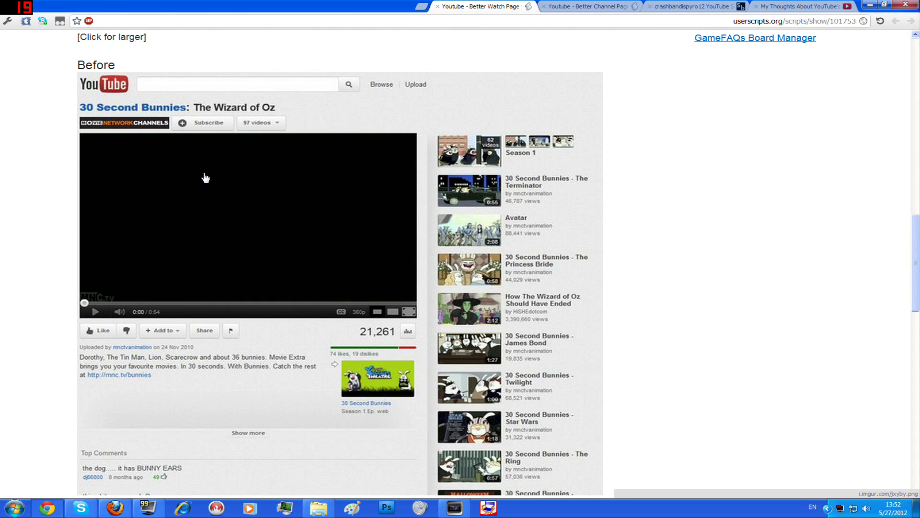
scroll(329, 195, "down", 8)
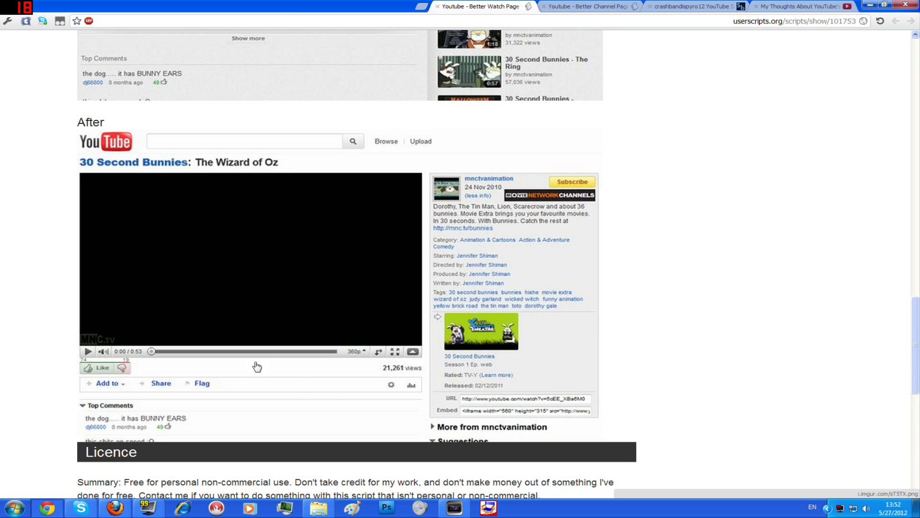
scroll(267, 335, "up", 4)
scroll(267, 334, "up", 20)
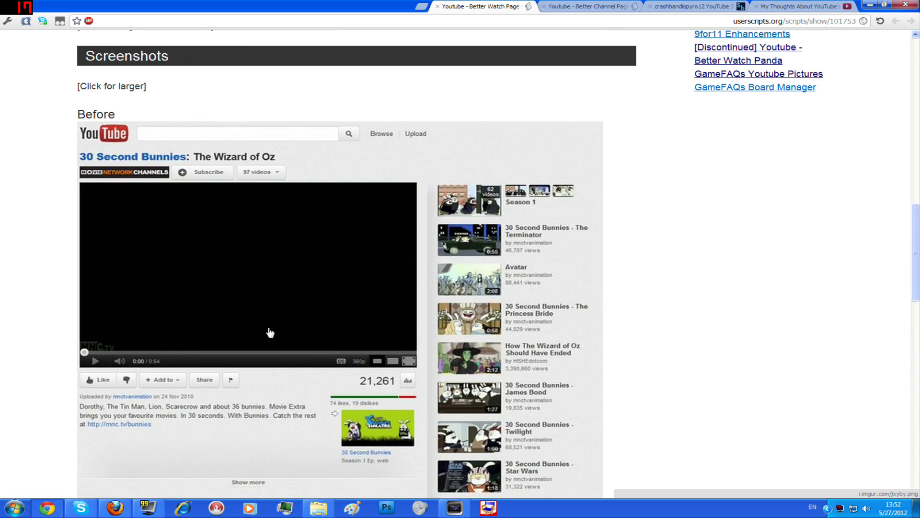
scroll(271, 332, "up", 1)
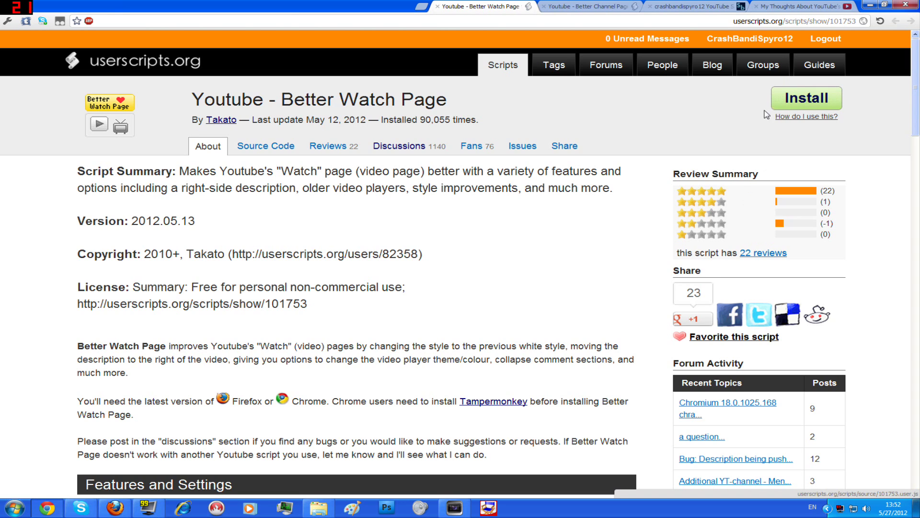
Step: Check the Tampermonkey menu, return to the YouTube video tab, and bring up its userscript list
left_click(62, 23)
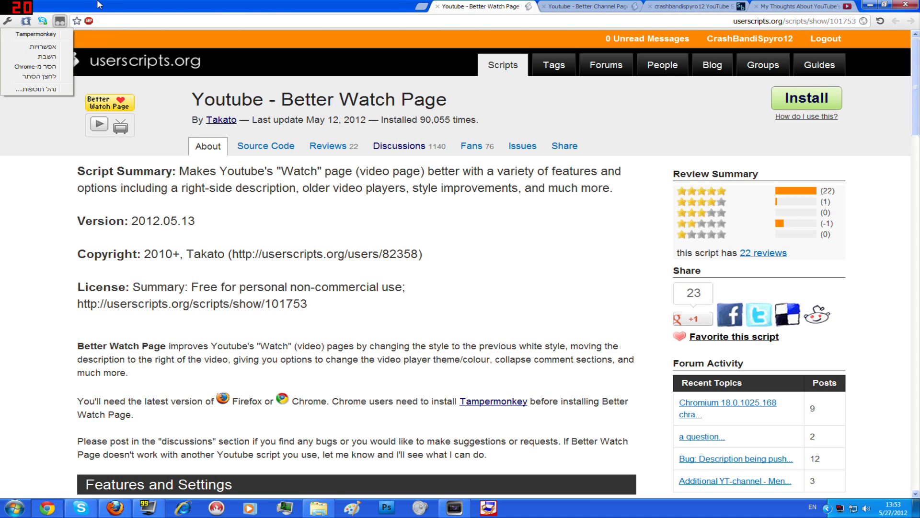
left_click(67, 28)
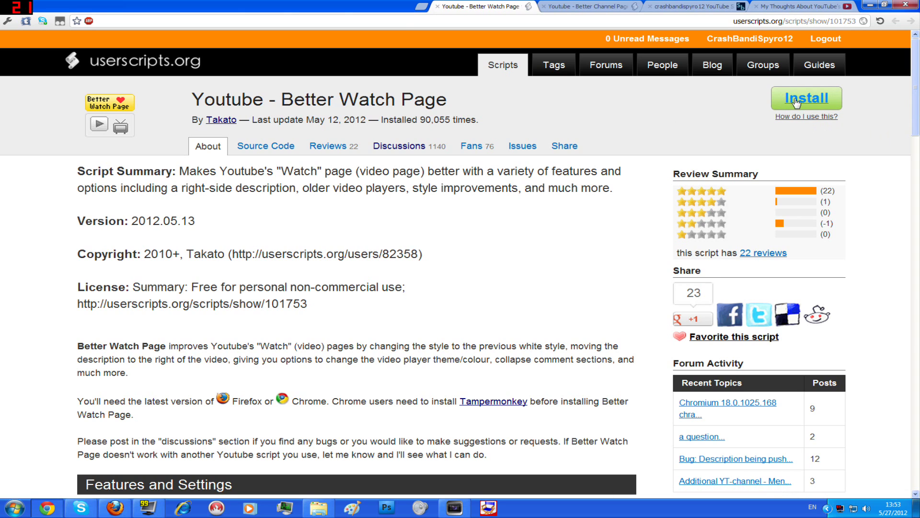
key("ctrl+shift+Tab")
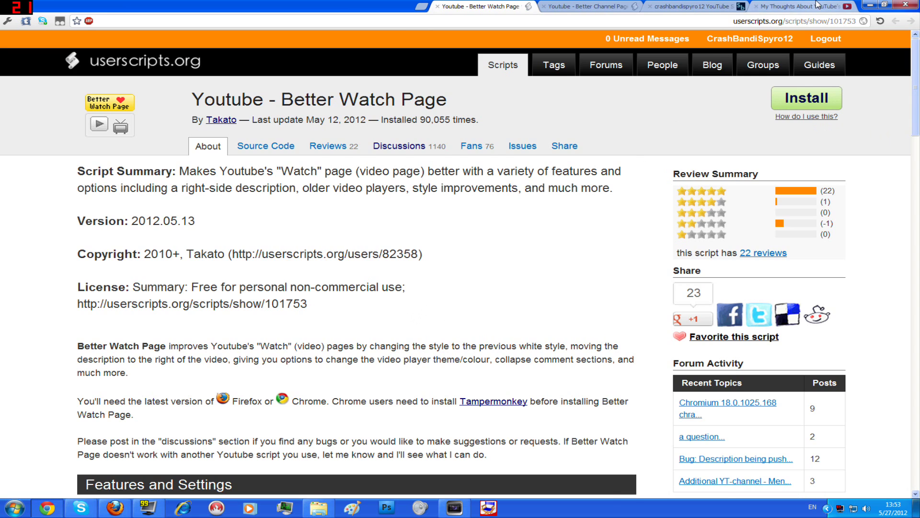
left_click(59, 22)
Step: Pick a script from the Tampermonkey list and reload the video page so it applies
left_click(58, 41)
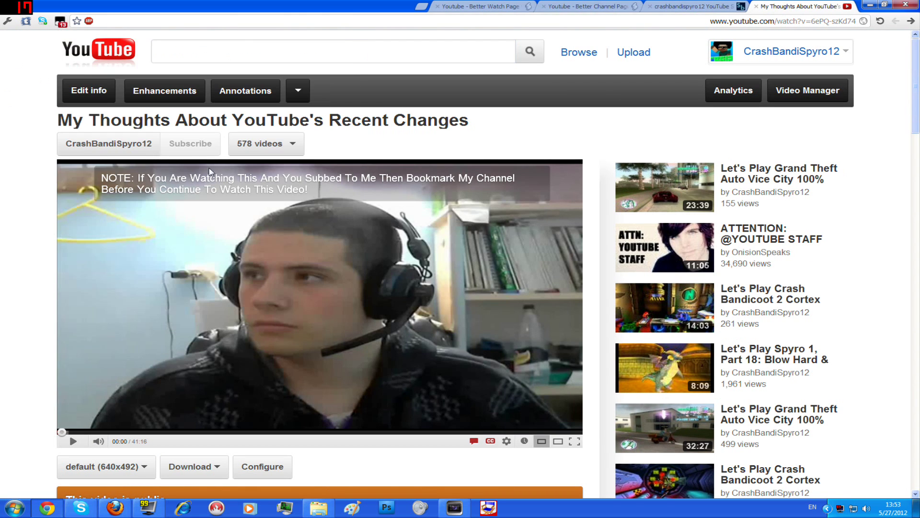
left_click(882, 22)
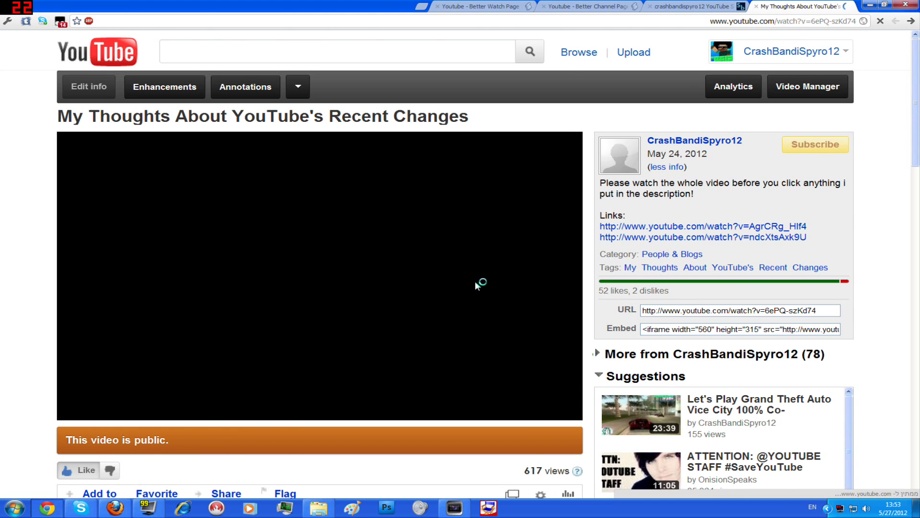
scroll(494, 282, "down", 2)
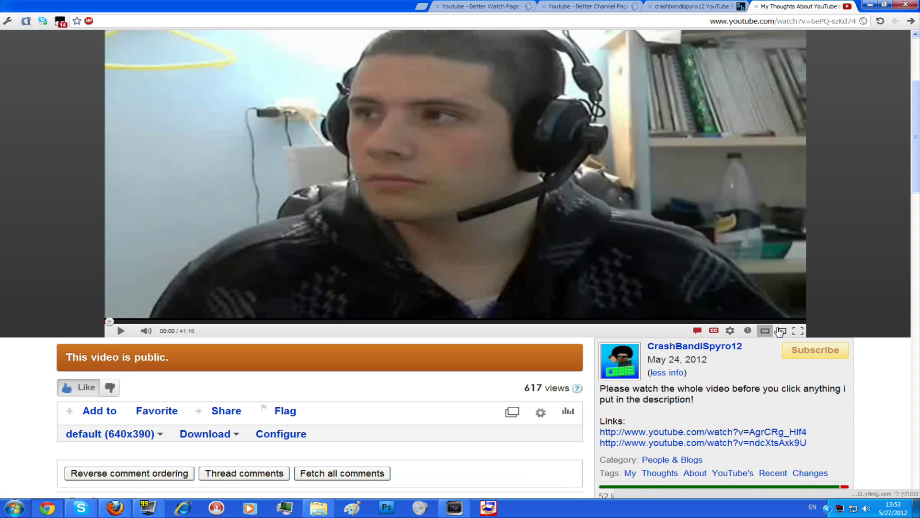
Step: Switch the player from wide back to default size and scroll through the restyled page
left_click(780, 331)
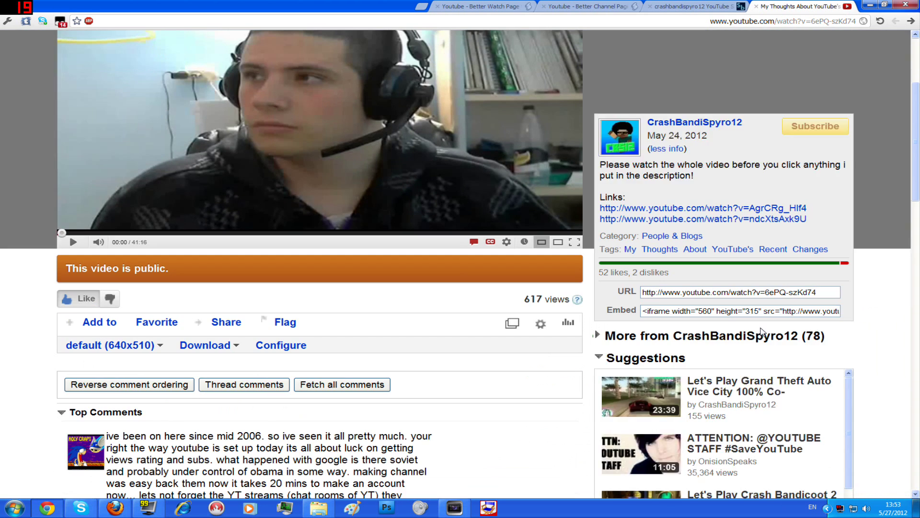
scroll(593, 194, "up", 2)
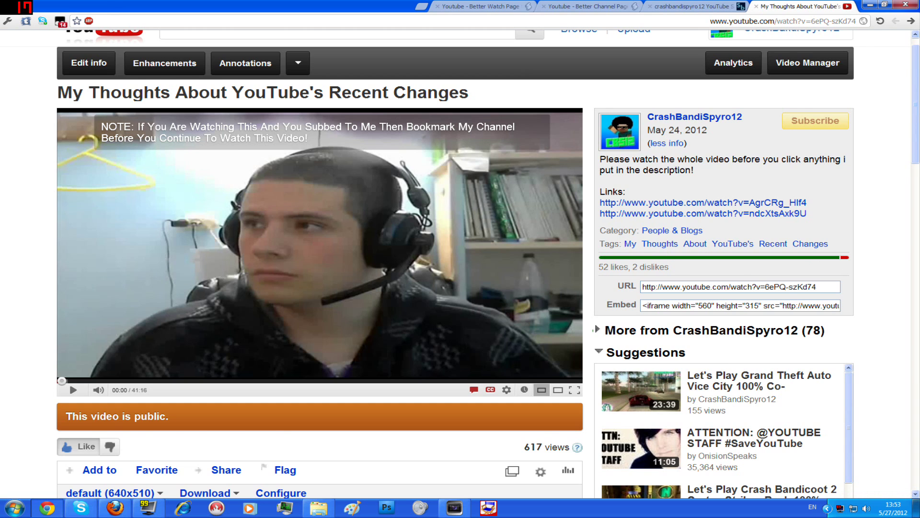
scroll(492, 294, "down", 2)
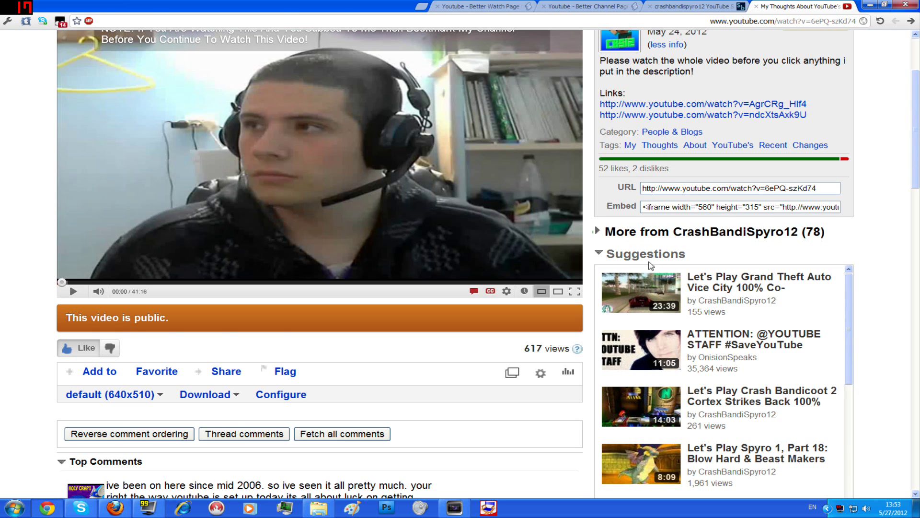
scroll(651, 265, "down", 3)
scroll(691, 232, "down", 5)
scroll(624, 226, "up", 5)
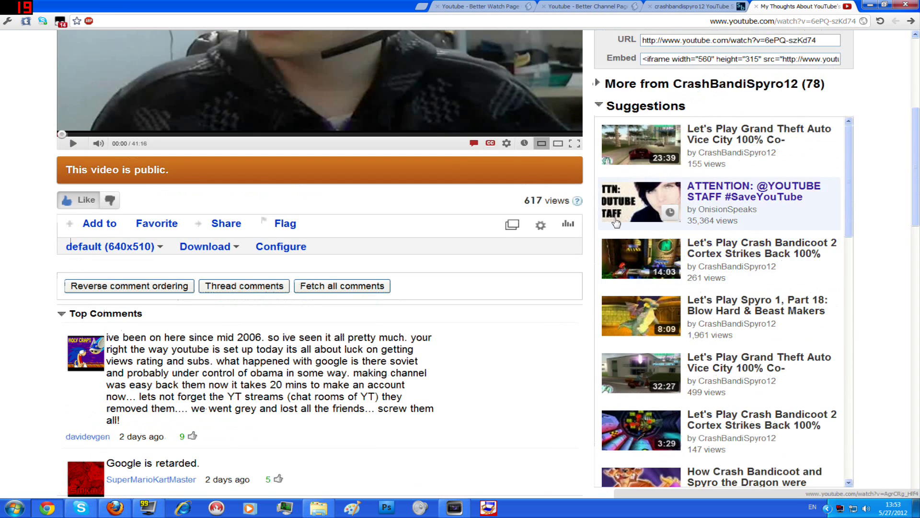
scroll(616, 223, "up", 4)
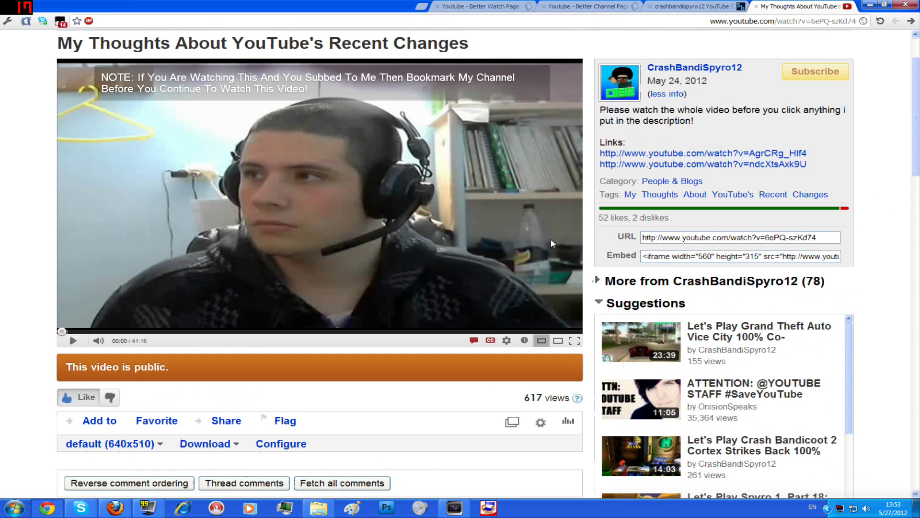
Step: Expand 'More from CrashBandiSpyro12 (78)' in the sidebar and scroll through the uploader's videos
left_click(647, 284)
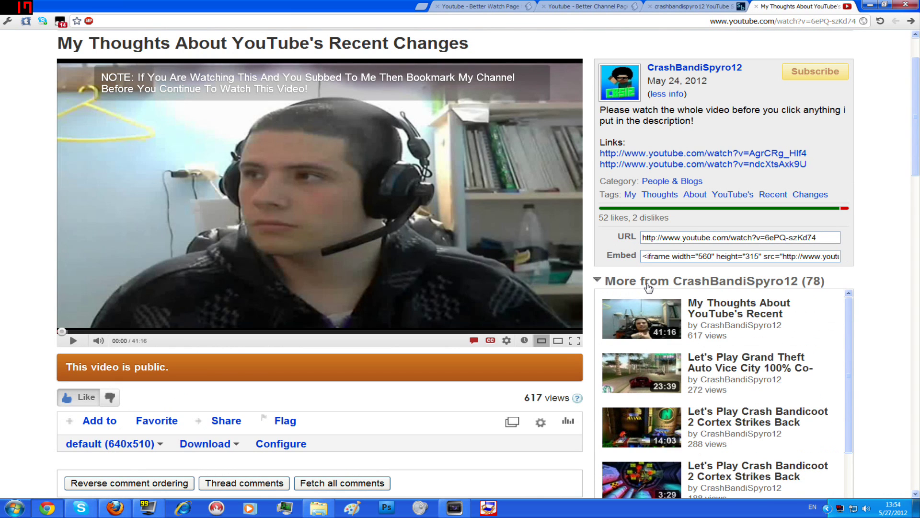
scroll(650, 286, "up", 2)
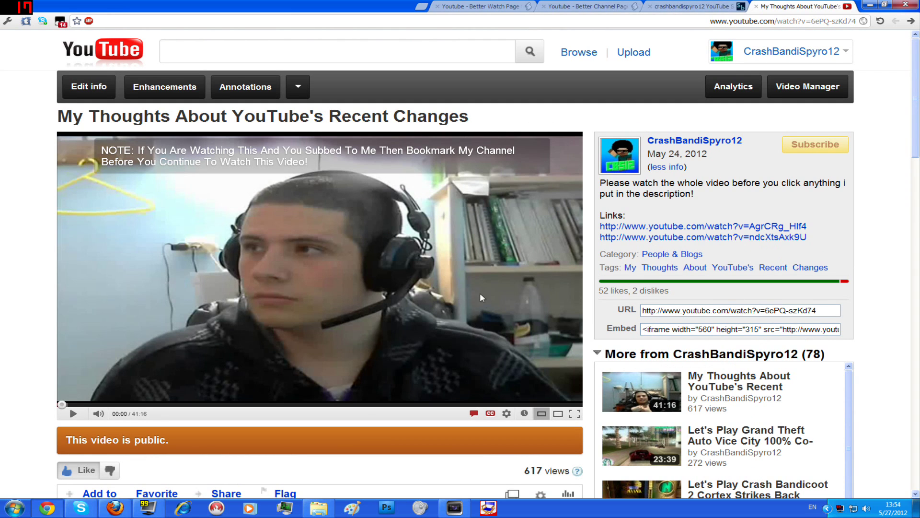
scroll(658, 354, "down", 5)
scroll(657, 354, "down", 6)
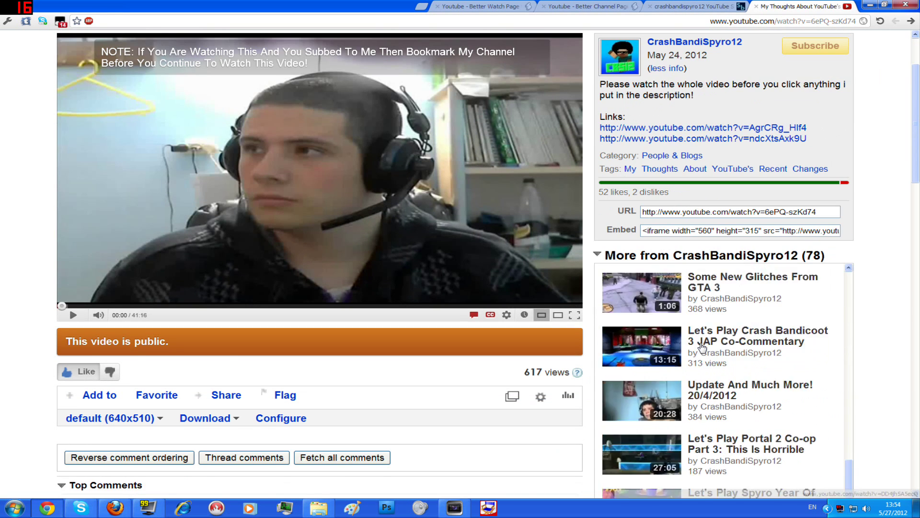
scroll(690, 353, "down", 5)
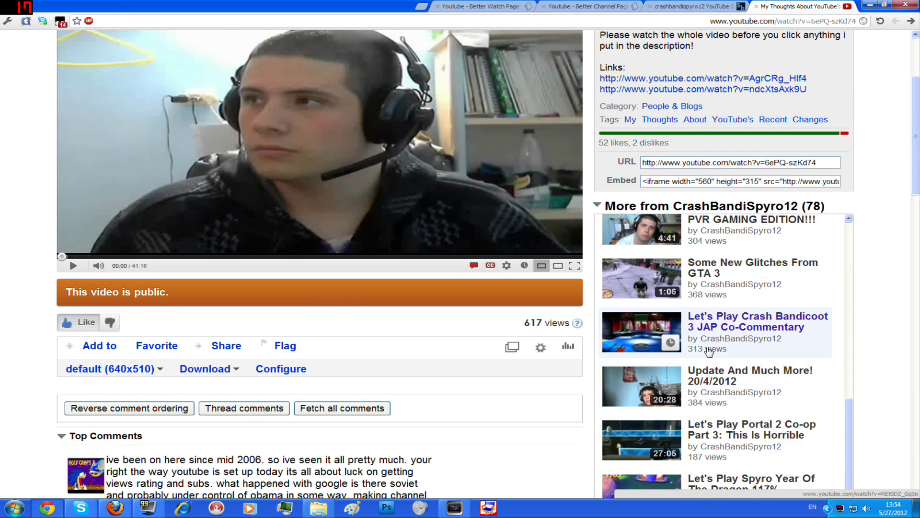
scroll(705, 347, "up", 3)
scroll(709, 345, "up", 3)
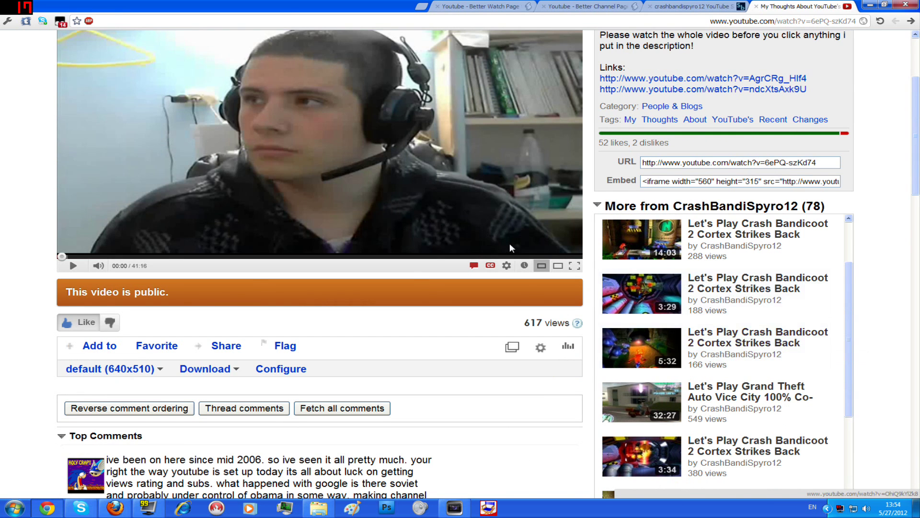
scroll(510, 243, "up", 3)
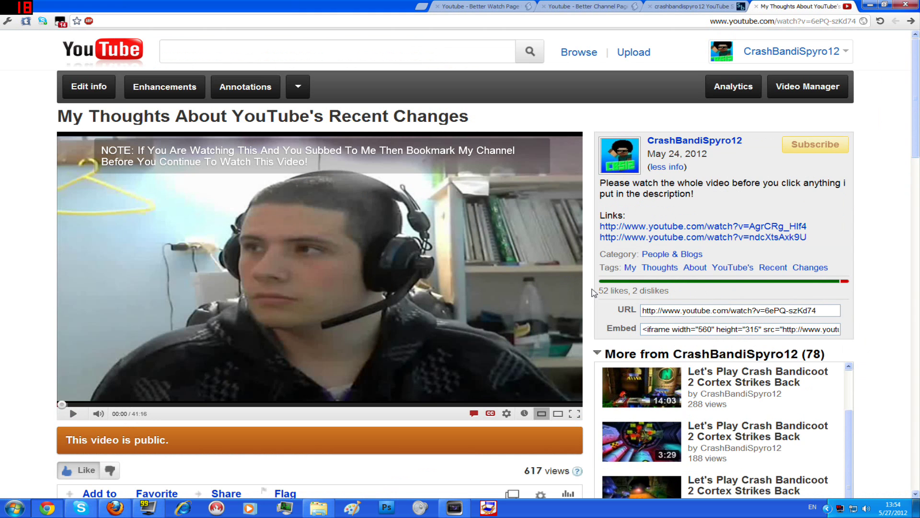
scroll(539, 269, "down", 3)
scroll(331, 238, "up", 2)
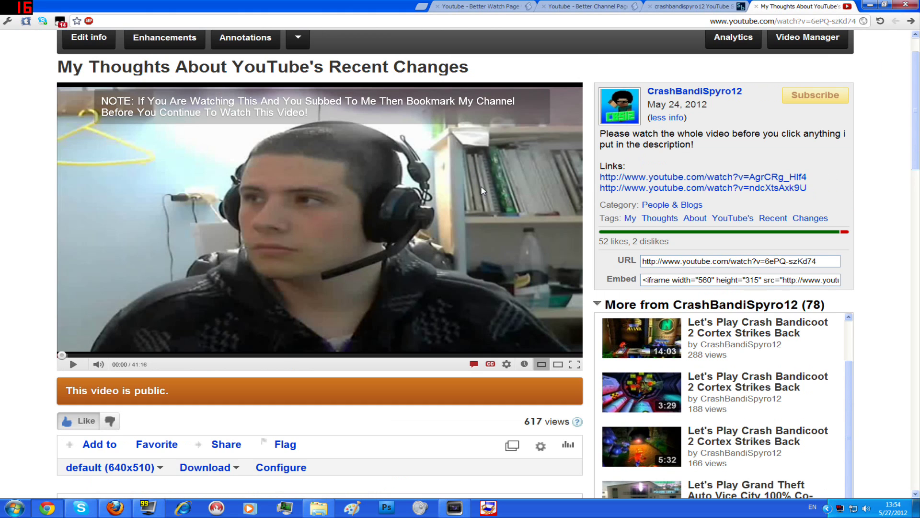
scroll(483, 191, "up", 1)
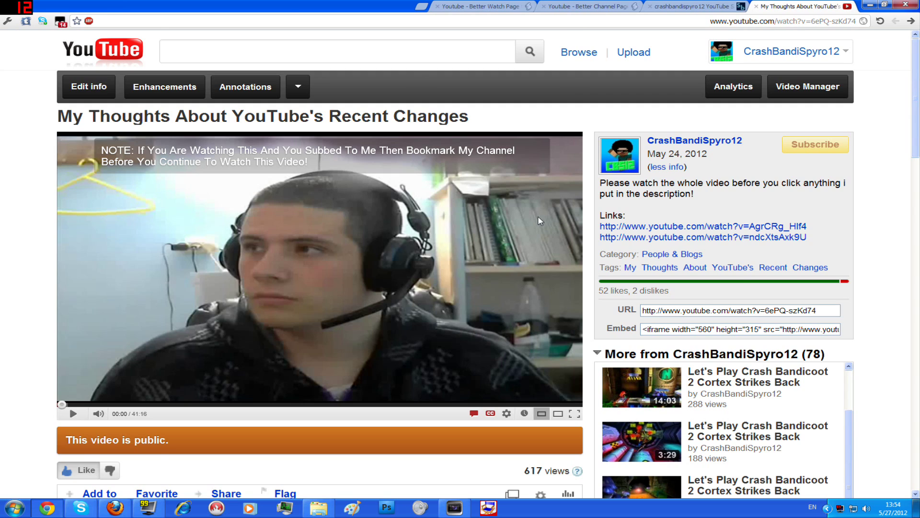
scroll(495, 317, "down", 8)
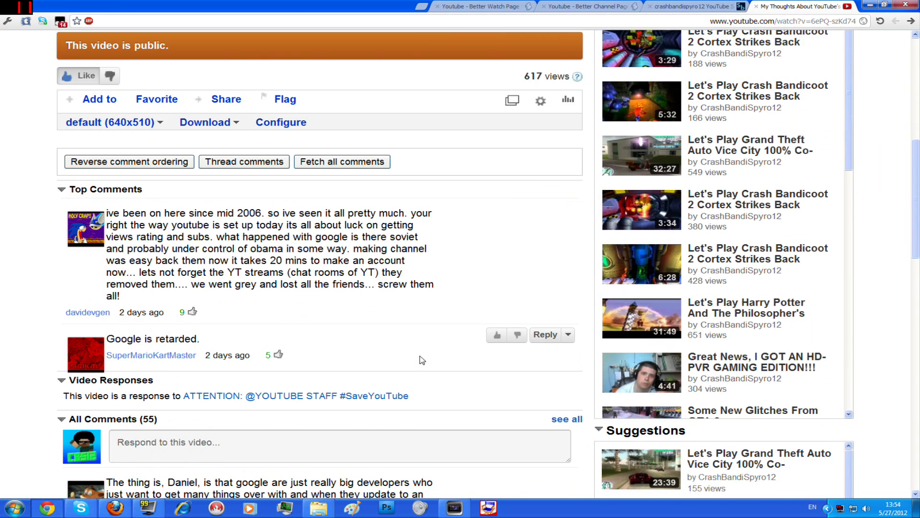
scroll(422, 360, "up", 5)
scroll(560, 76, "up", 2)
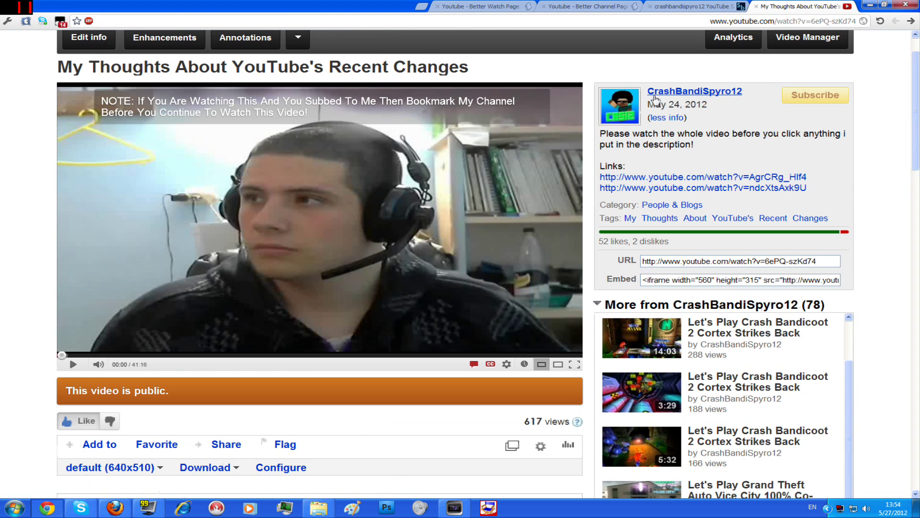
Step: Go to the CrashBandiSpyro12 channel and browse its 578 uploads on the Videos tab
left_click(629, 109)
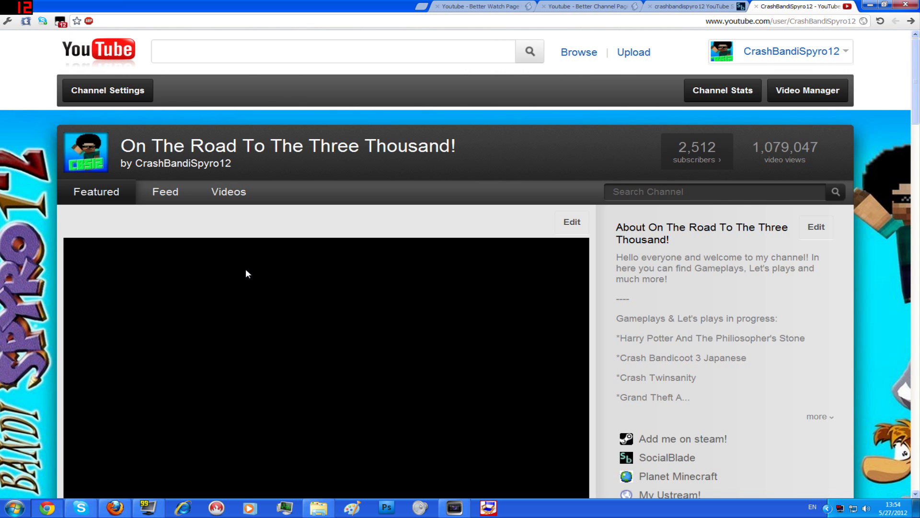
left_click(232, 198)
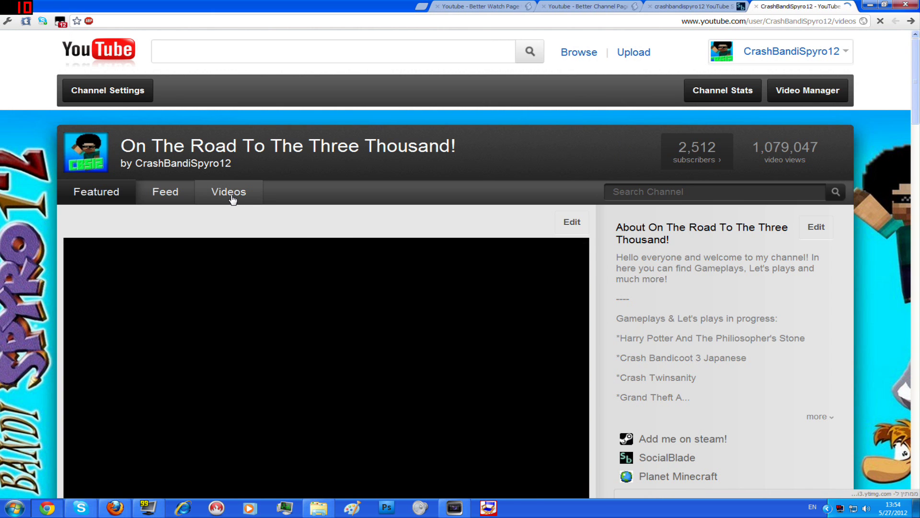
scroll(335, 144, "down", 4)
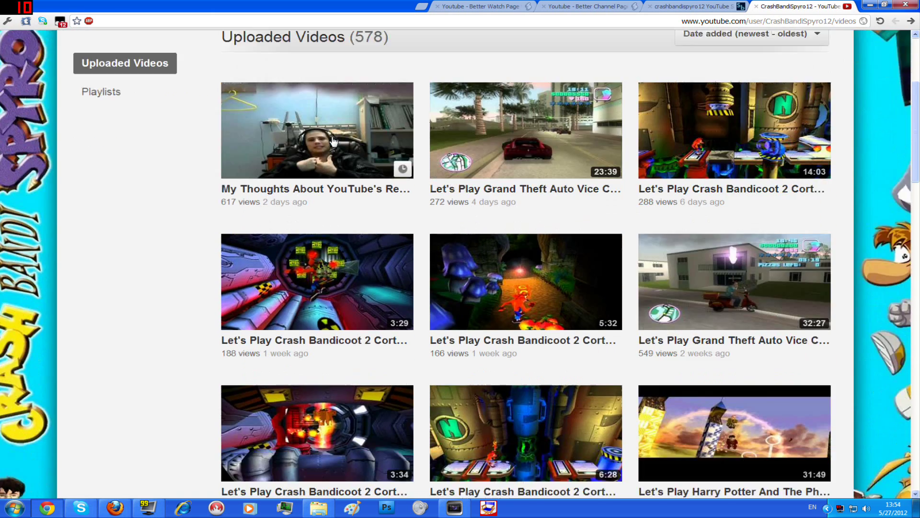
scroll(334, 140, "down", 9)
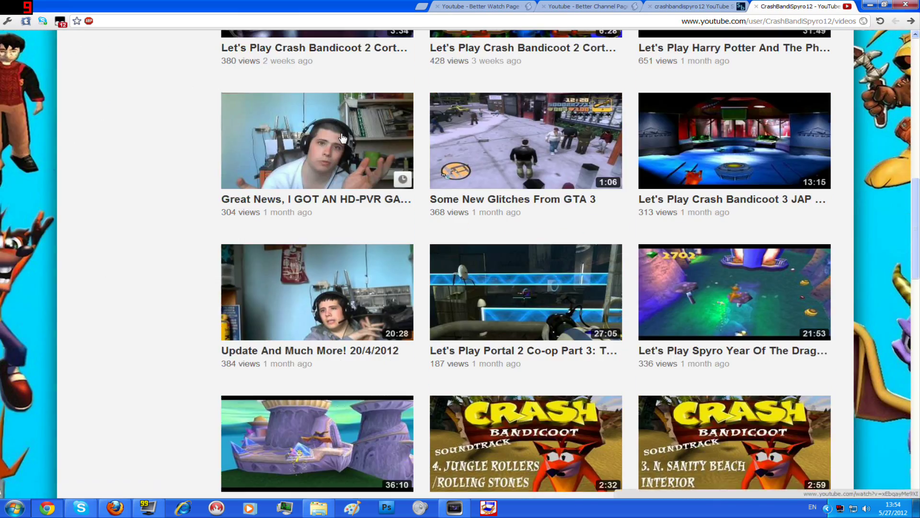
scroll(343, 138, "down", 8)
scroll(341, 138, "down", 4)
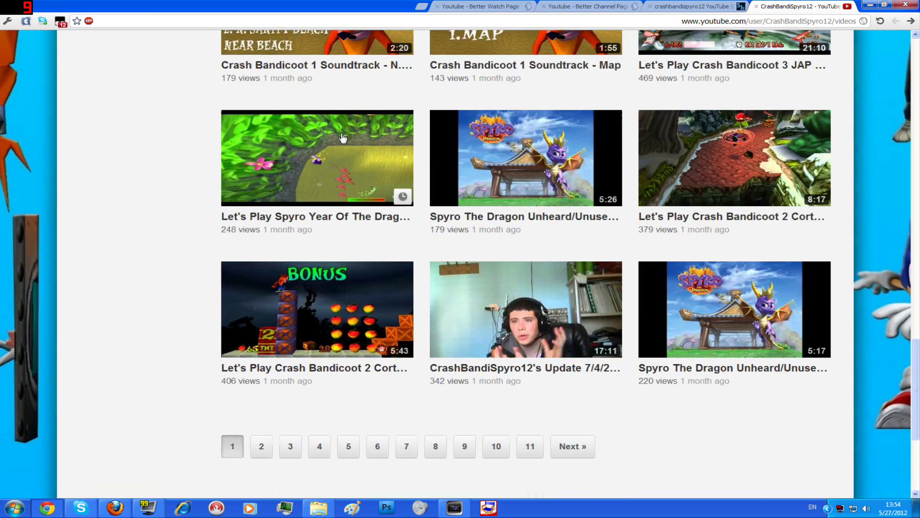
scroll(330, 158, "up", 8)
scroll(317, 168, "up", 15)
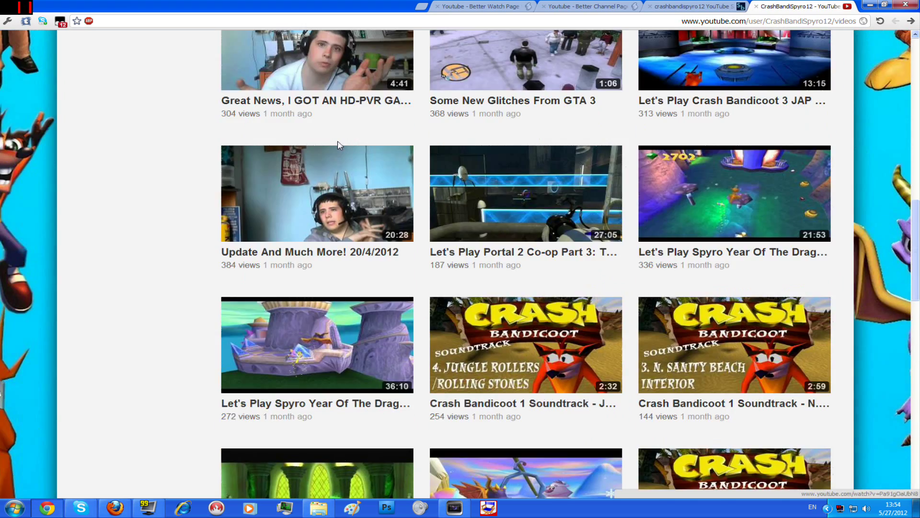
scroll(339, 144, "up", 4)
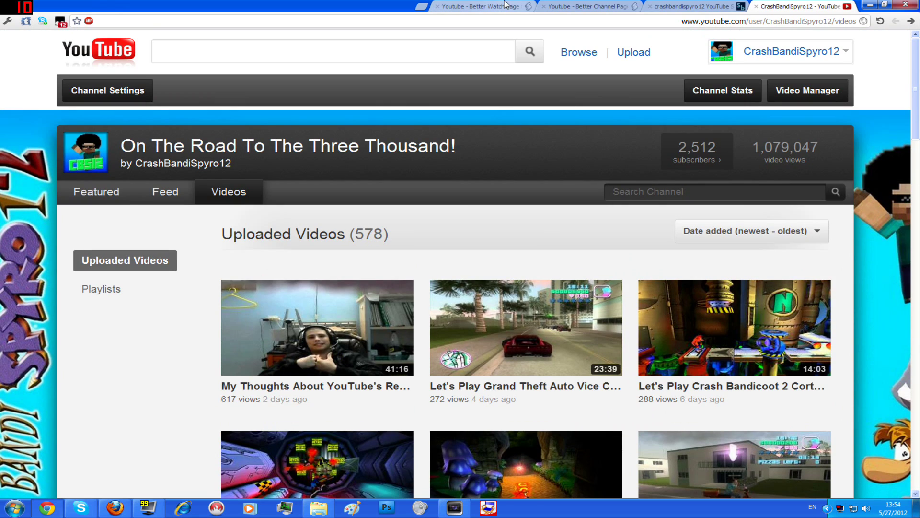
left_click(604, 6)
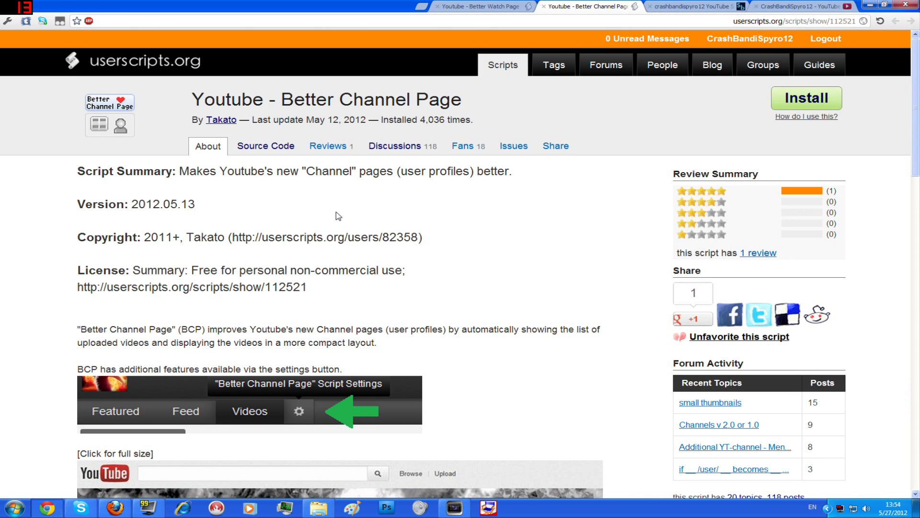
scroll(337, 216, "down", 7)
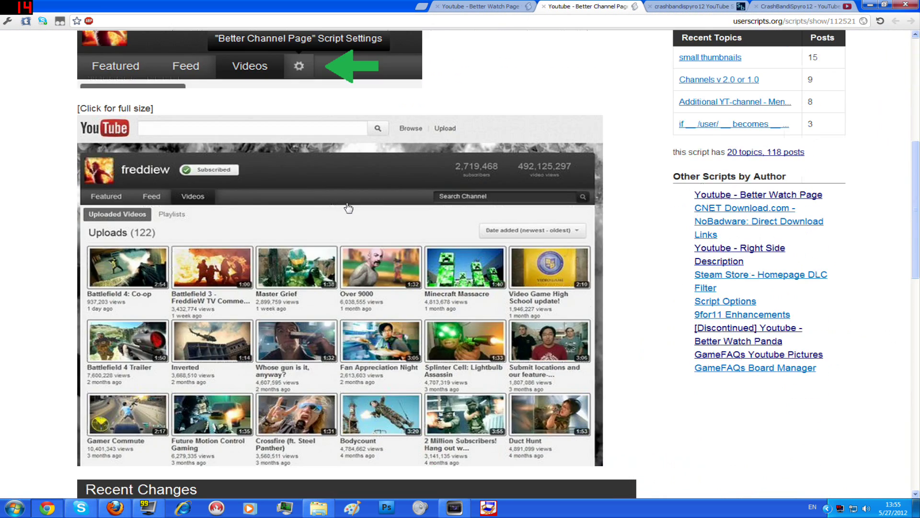
scroll(349, 207, "down", 1)
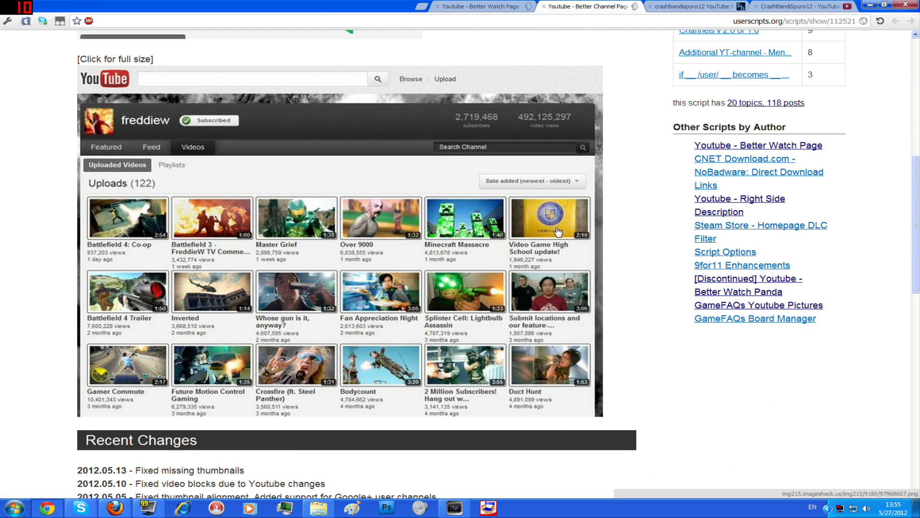
scroll(558, 232, "up", 8)
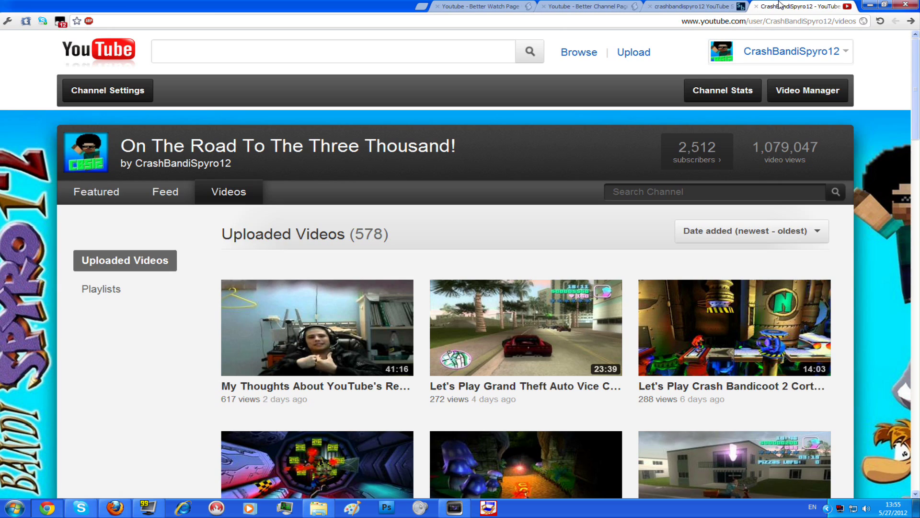
Step: Back on the channel tab, check the Tampermonkey list and reload Videos to show six uploads per row
left_click(791, 7)
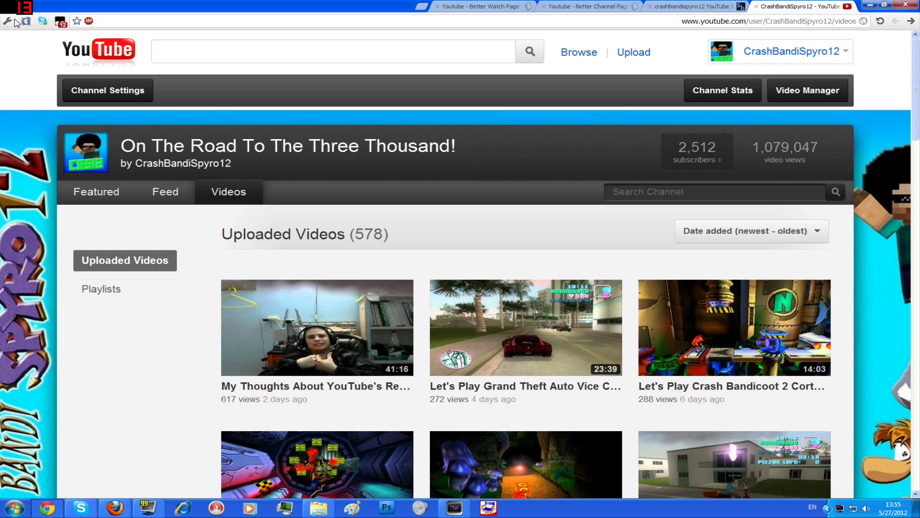
left_click(60, 22)
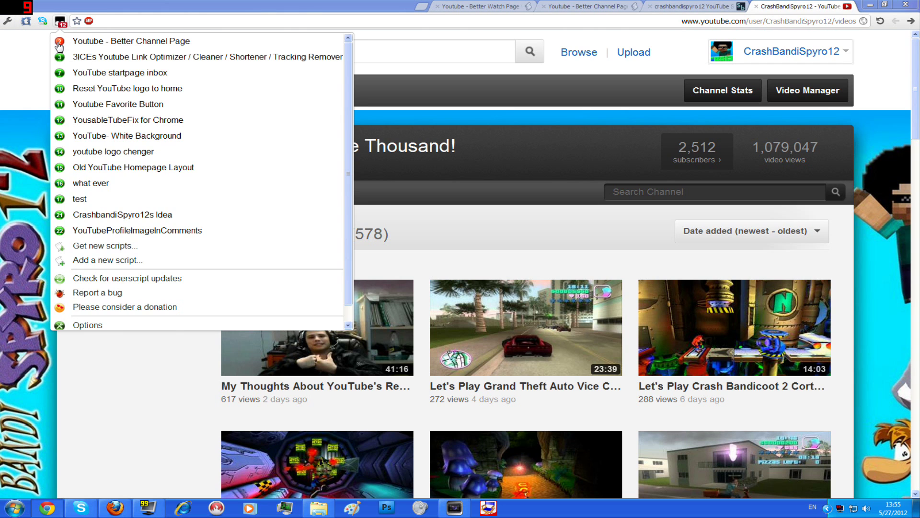
left_click(1, 205)
left_click(216, 193)
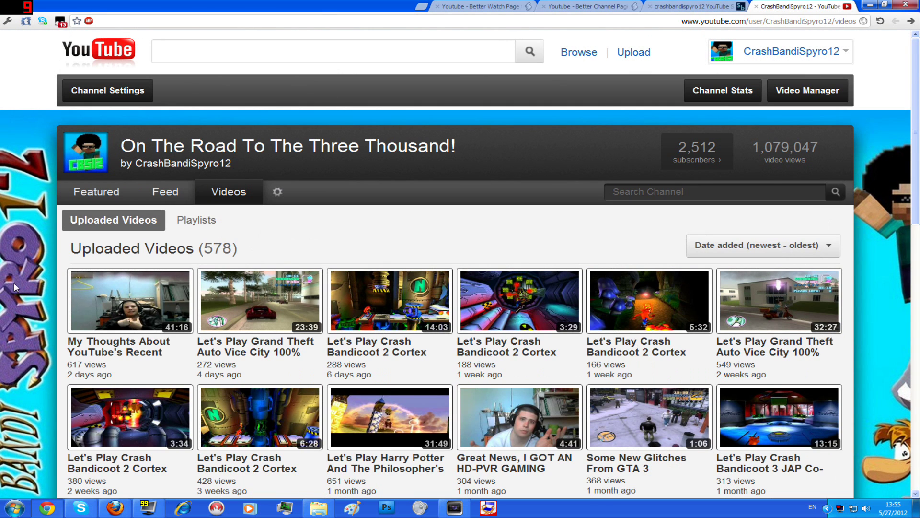
scroll(75, 283, "down", 2)
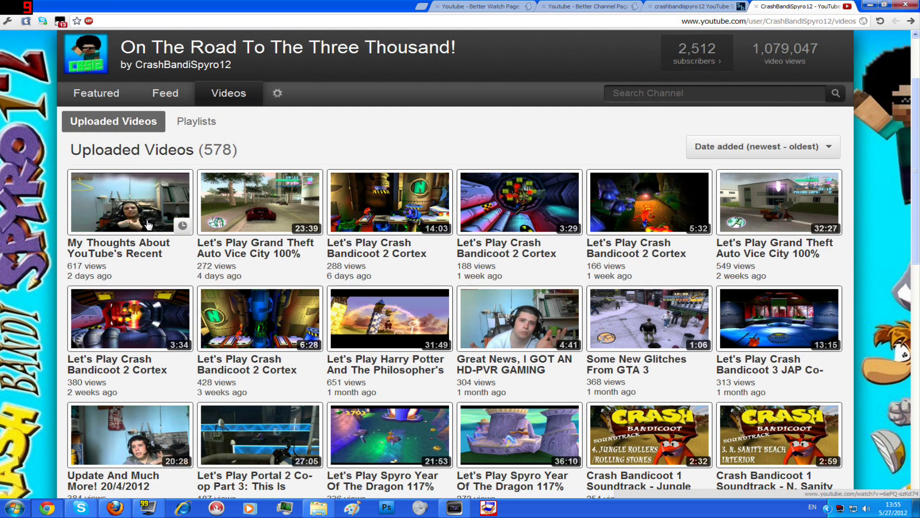
scroll(298, 262, "down", 7)
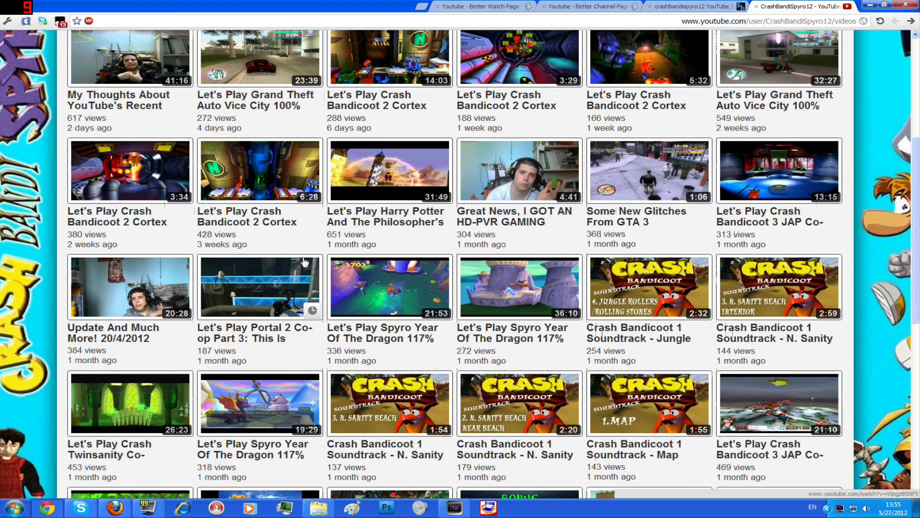
scroll(304, 261, "up", 3)
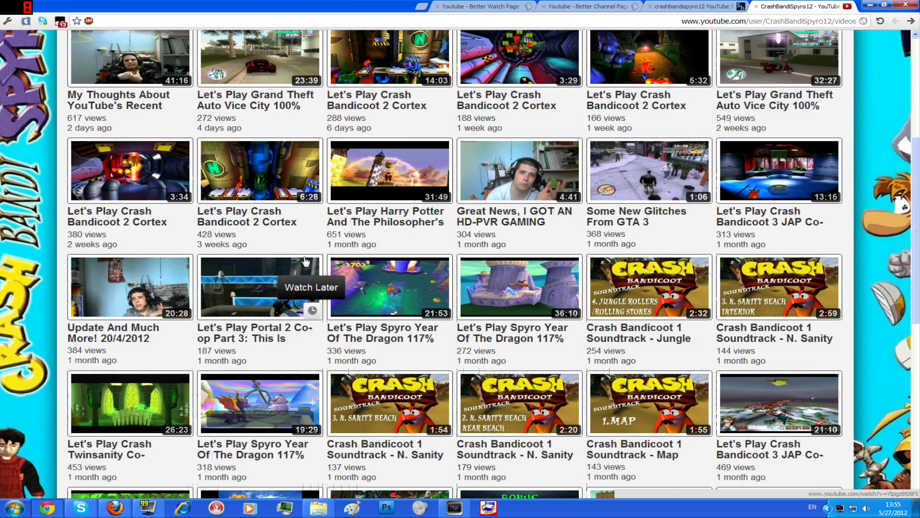
scroll(305, 261, "down", 5)
scroll(305, 261, "up", 10)
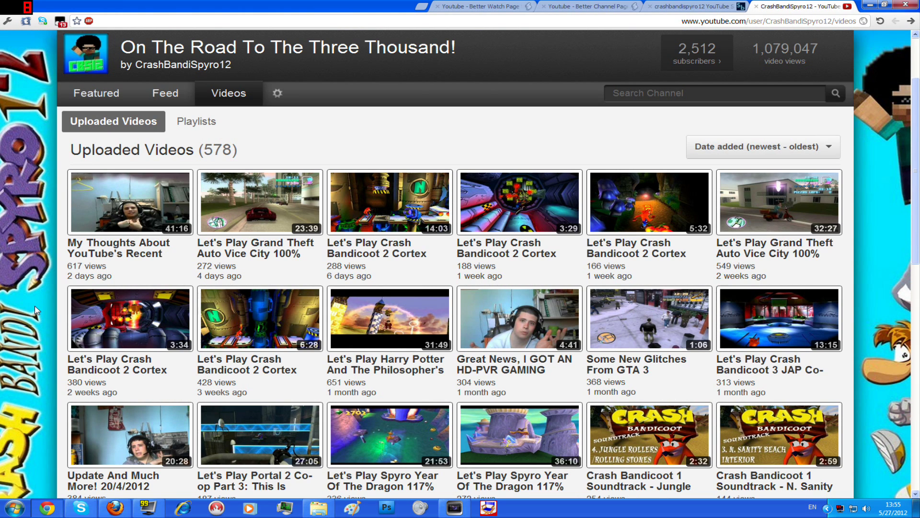
left_click(551, 6)
scroll(376, 204, "down", 12)
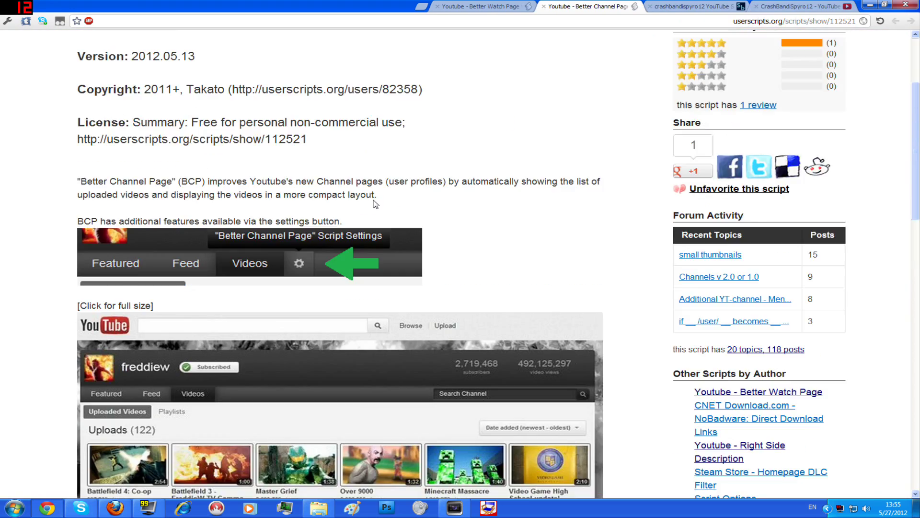
scroll(377, 201, "down", 9)
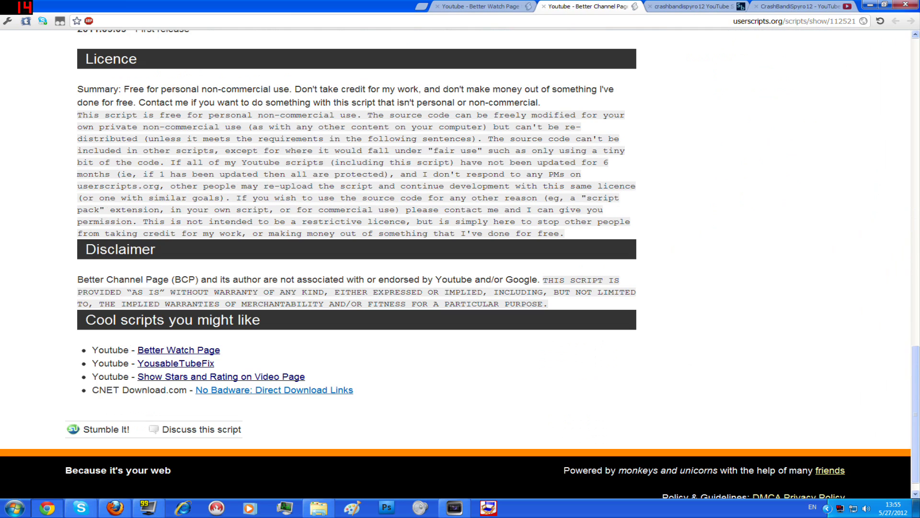
scroll(377, 196, "up", 20)
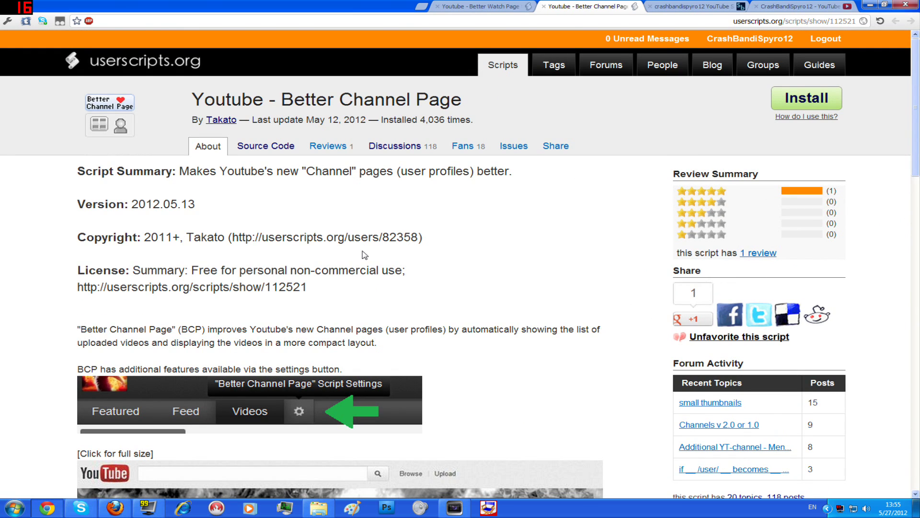
left_click(527, 6)
left_click(591, 5)
left_click(485, 6)
left_click(573, 10)
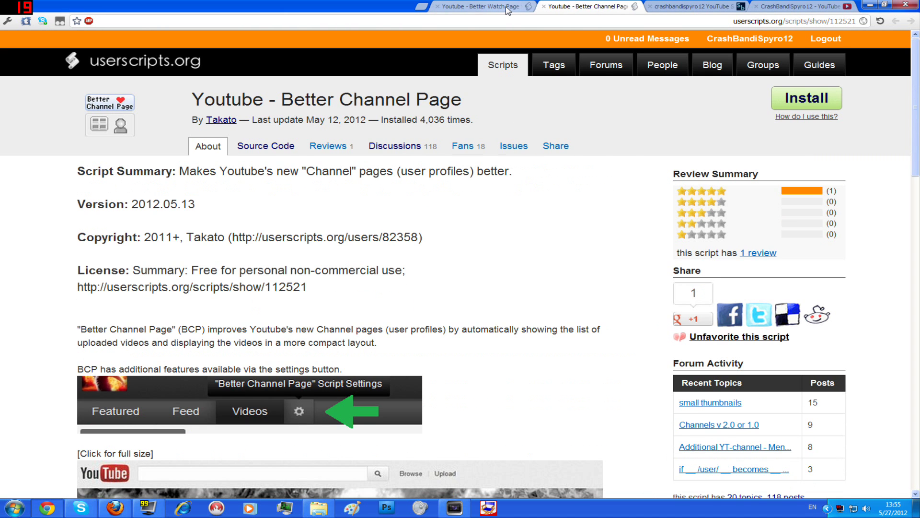
left_click(484, 7)
left_click(573, 7)
left_click(476, 6)
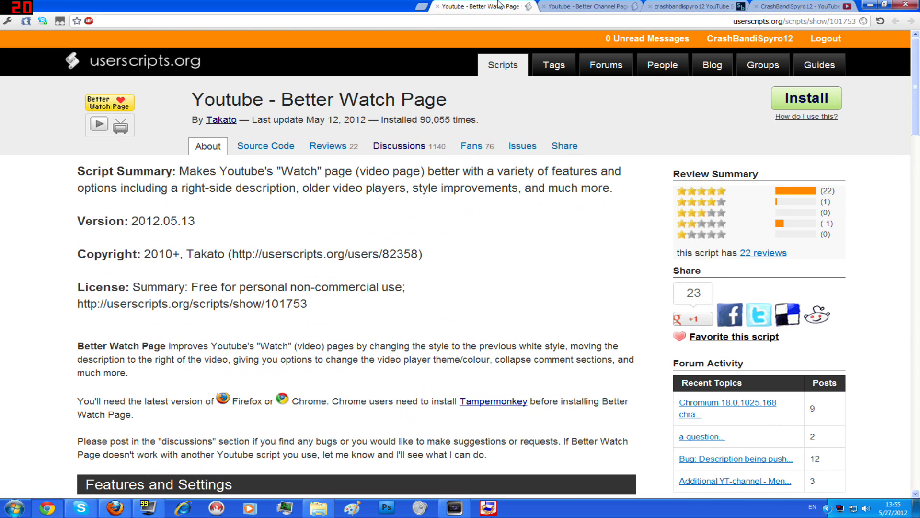
left_click(571, 6)
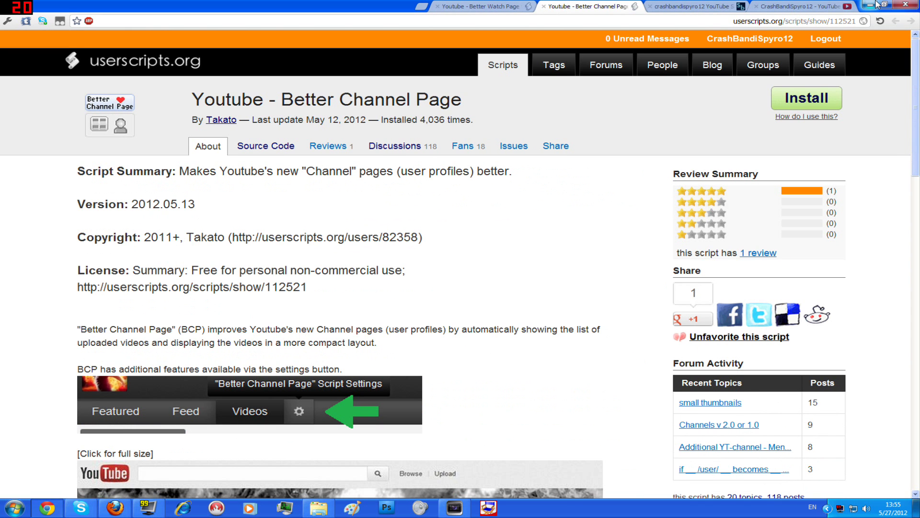
left_click(836, 5)
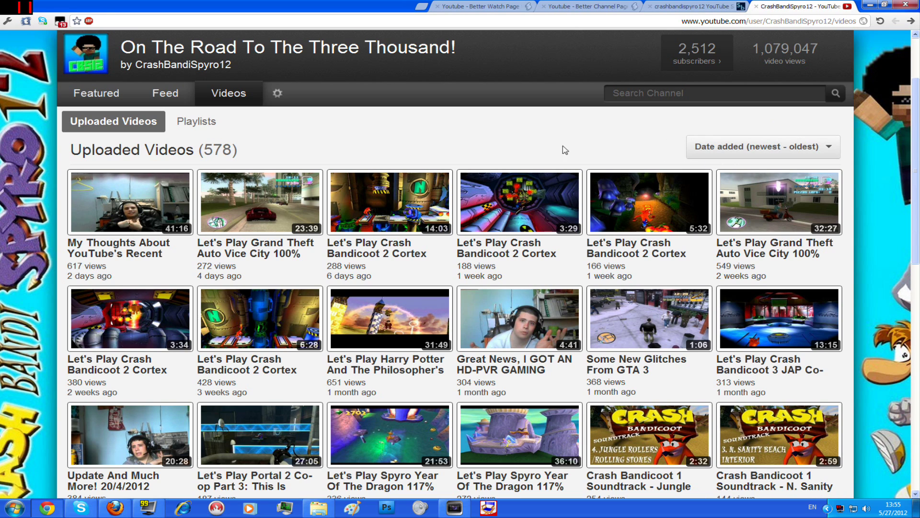
Step: Switch to the 'Youtube - Better Channel Page' script page on userscripts.org
mouse_move(182, 204)
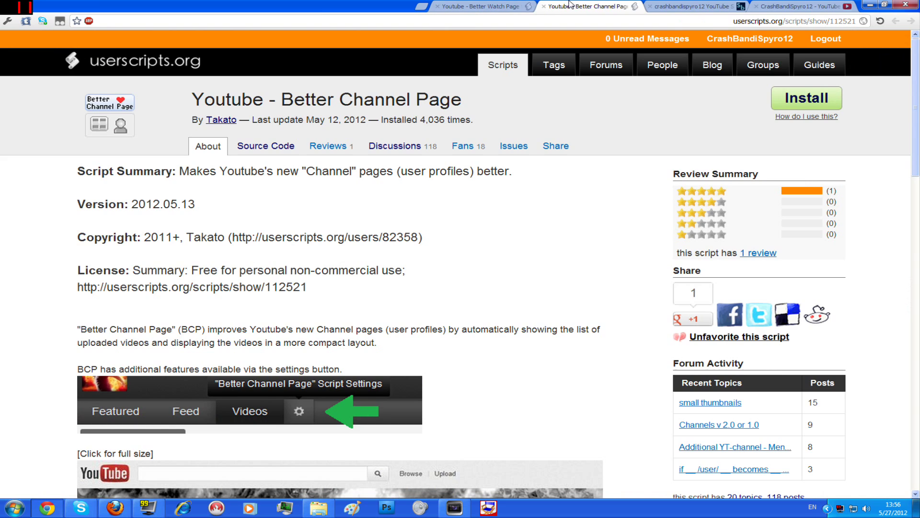
left_click(556, 7)
Step: Glance at the Better Watch Page and Better Channel Page tabs, then return to the channel's Videos grid
left_click(486, 6)
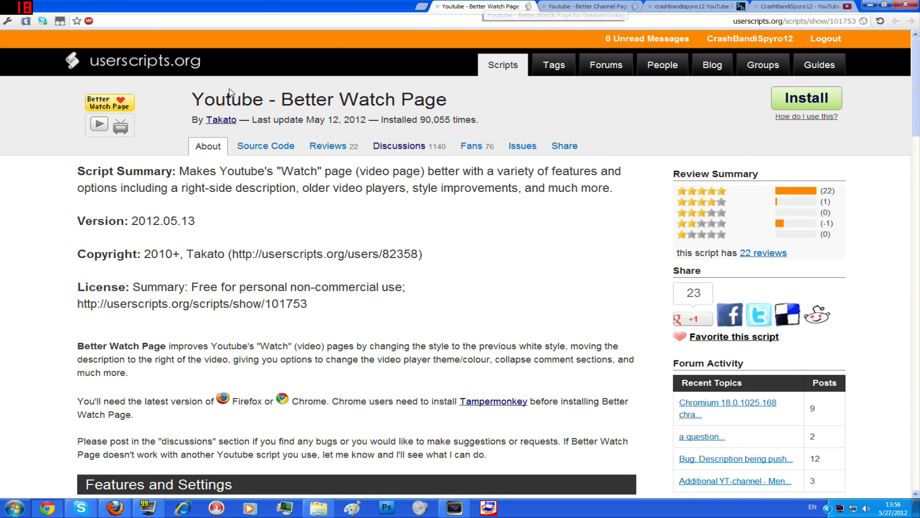
left_click(580, 7)
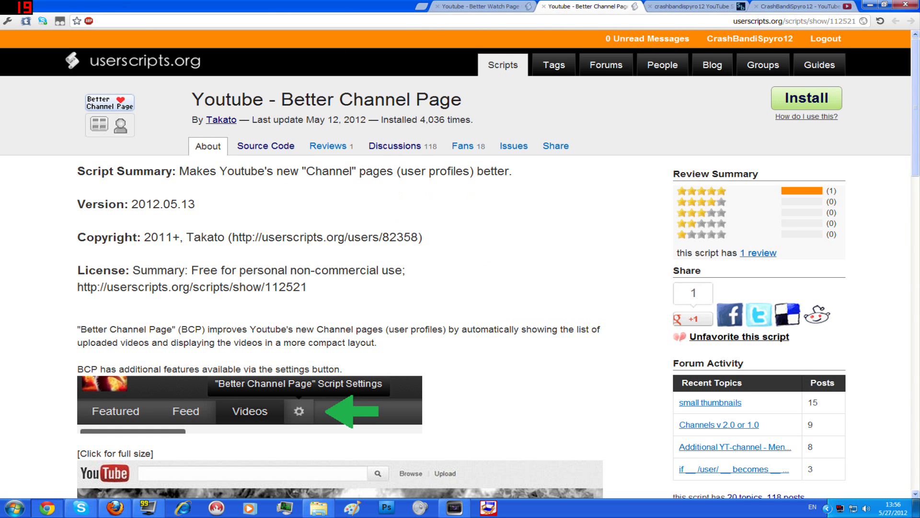
left_click(785, 12)
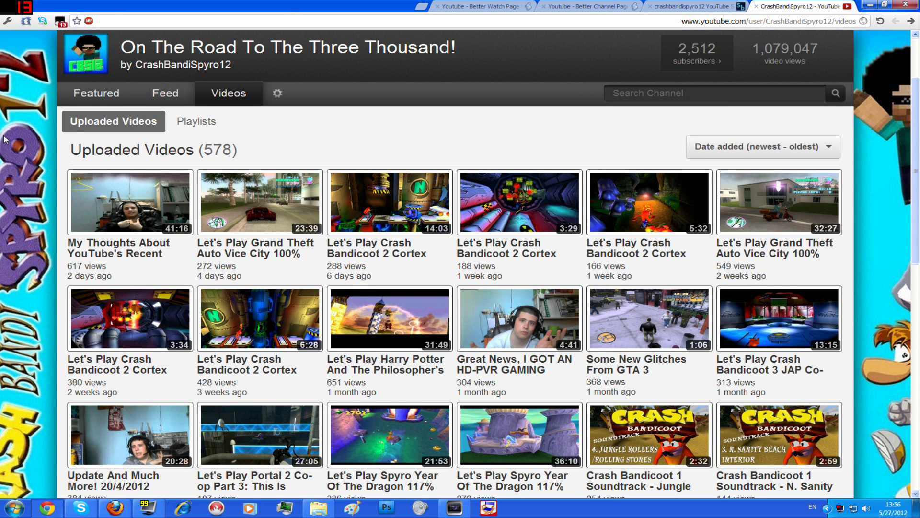
scroll(13, 143, "up", 2)
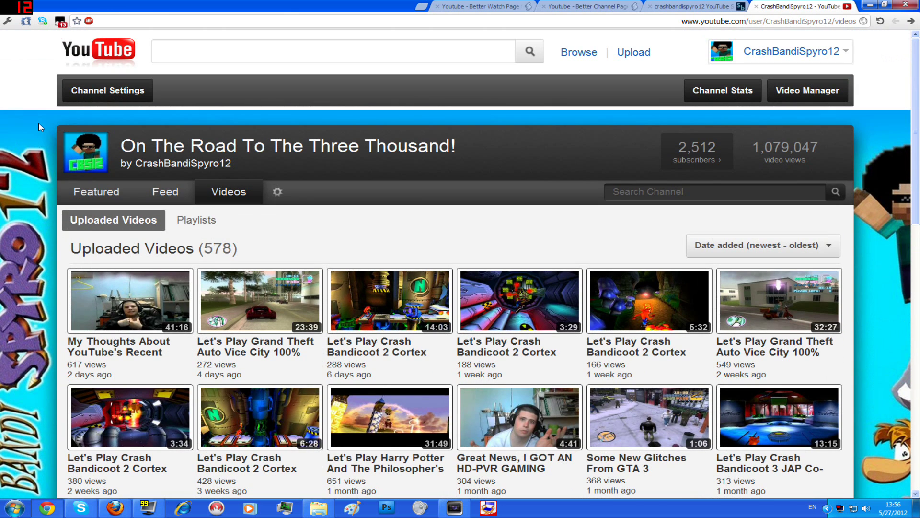